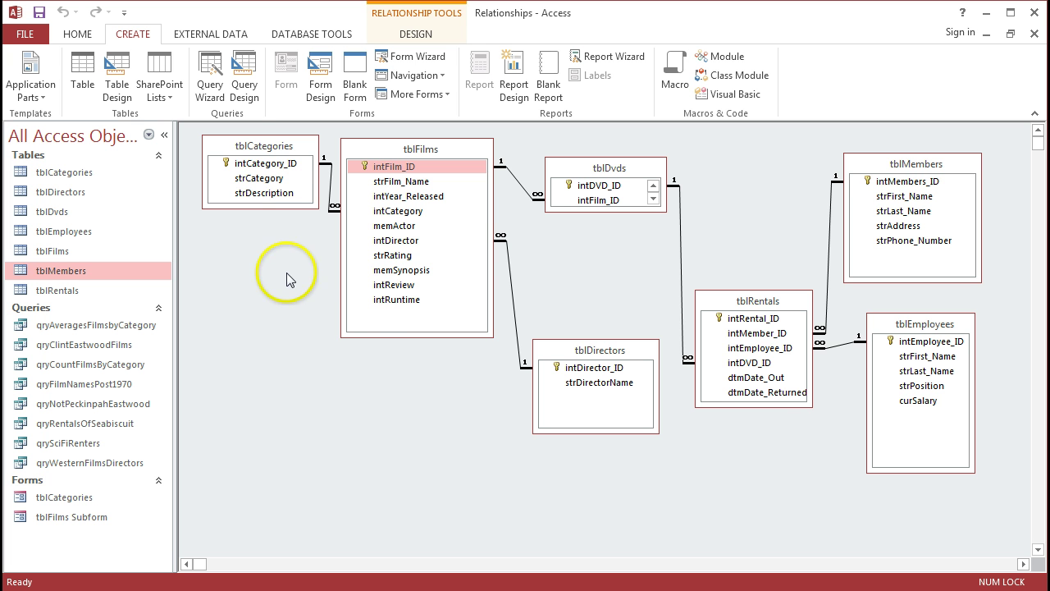
Create a new design-view query using the tblCategories and tblFilms tables
click(244, 88)
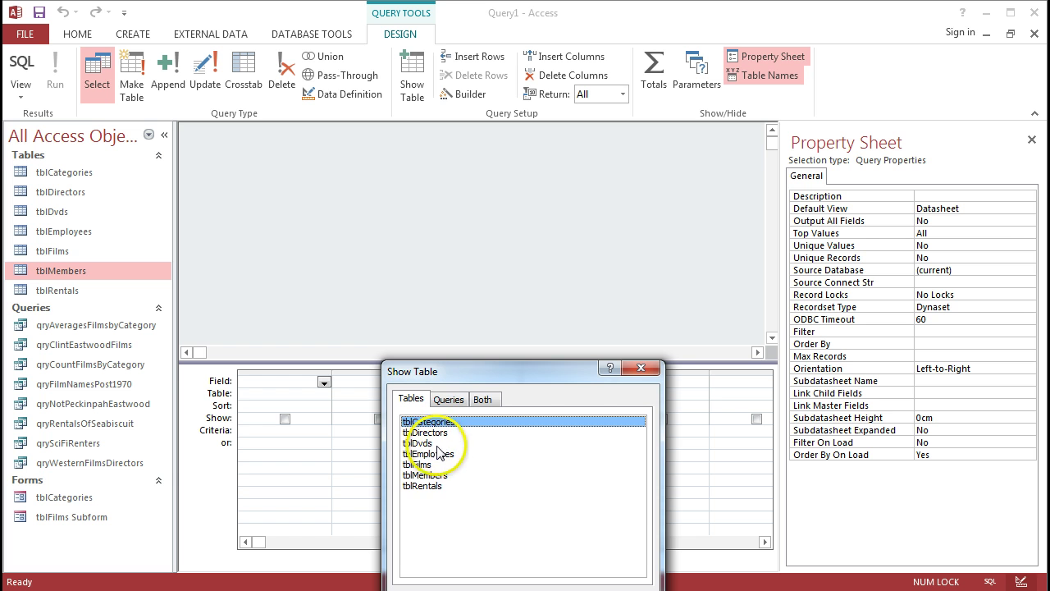
ctrl+click(420, 465)
click(554, 582)
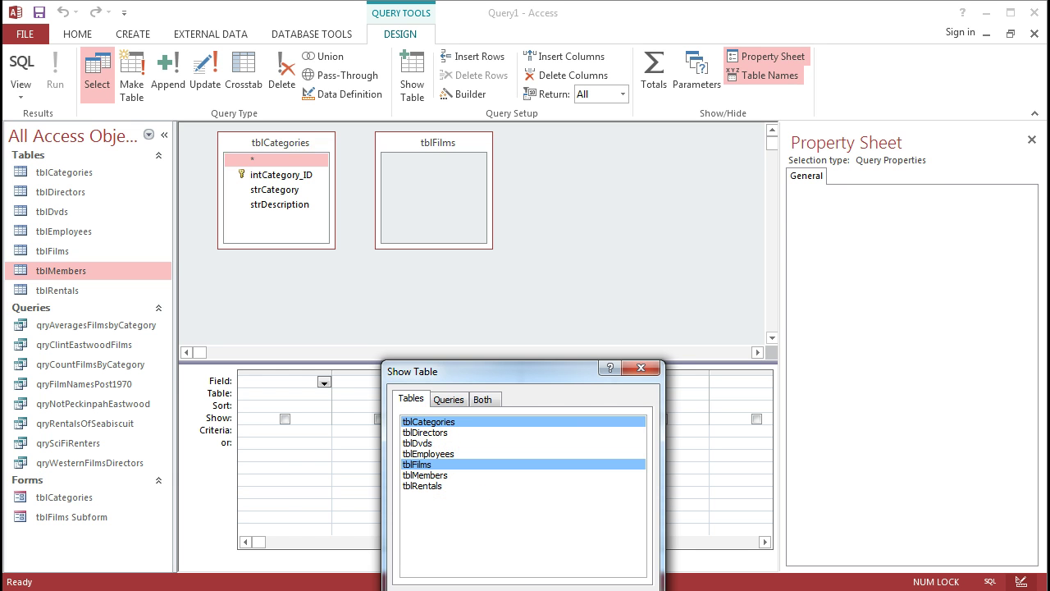
click(641, 366)
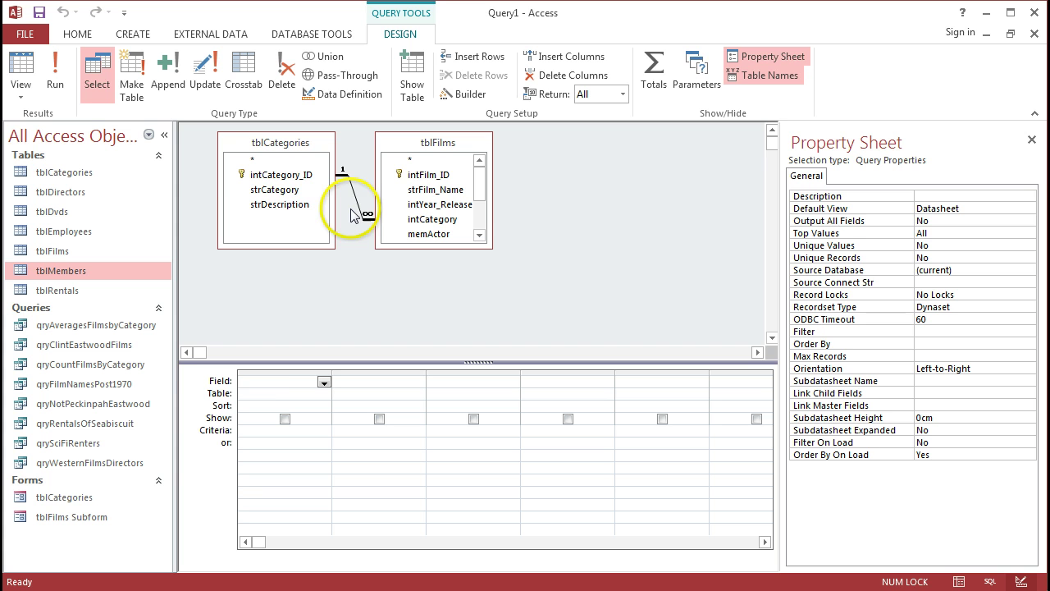
Add the strCategory and strFilm_Name fields to the query grid
double_click(278, 189)
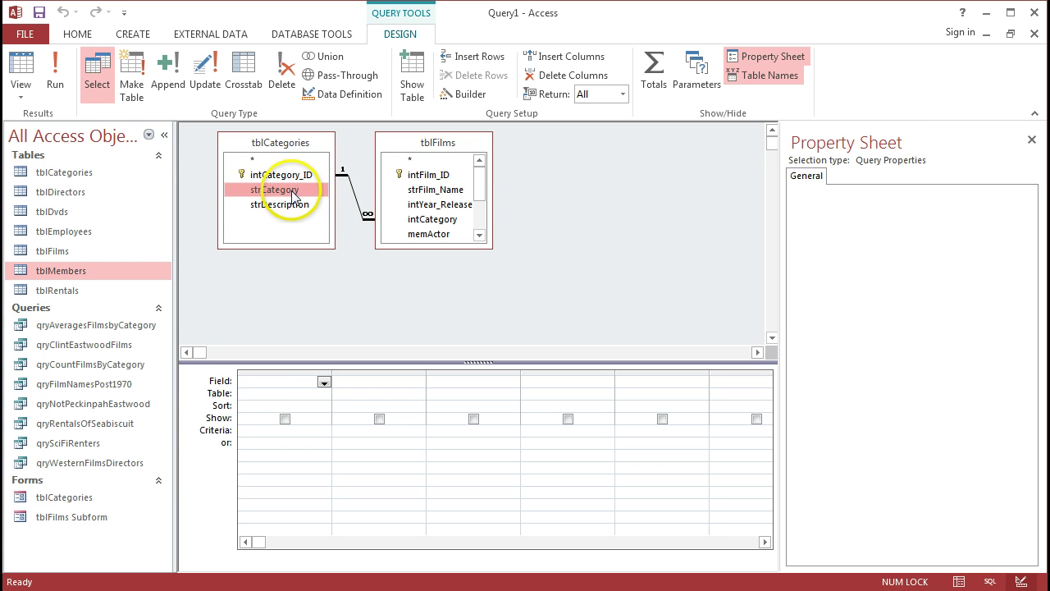
double_click(447, 190)
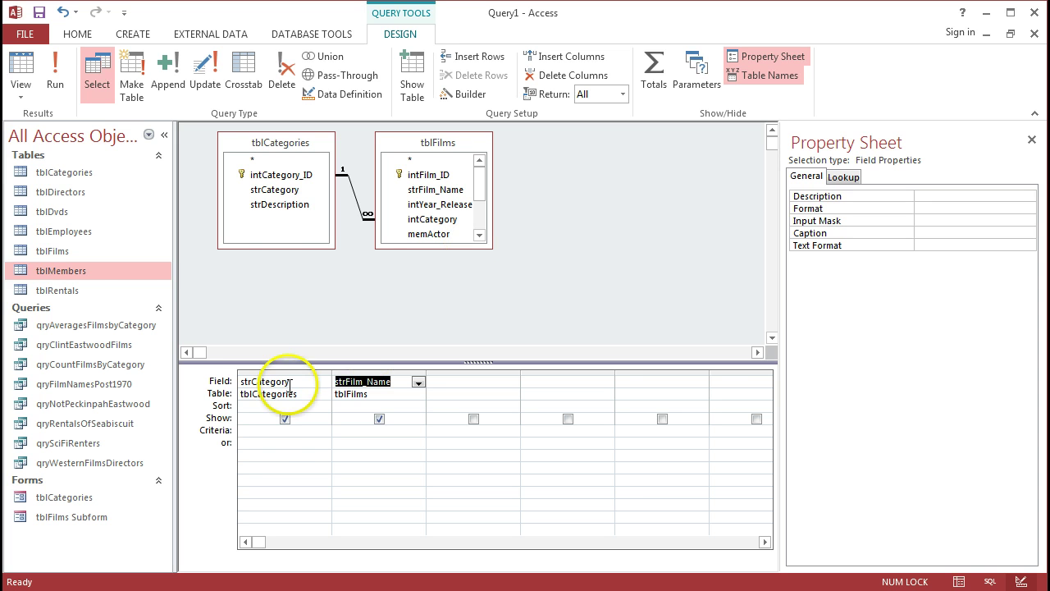
click(276, 440)
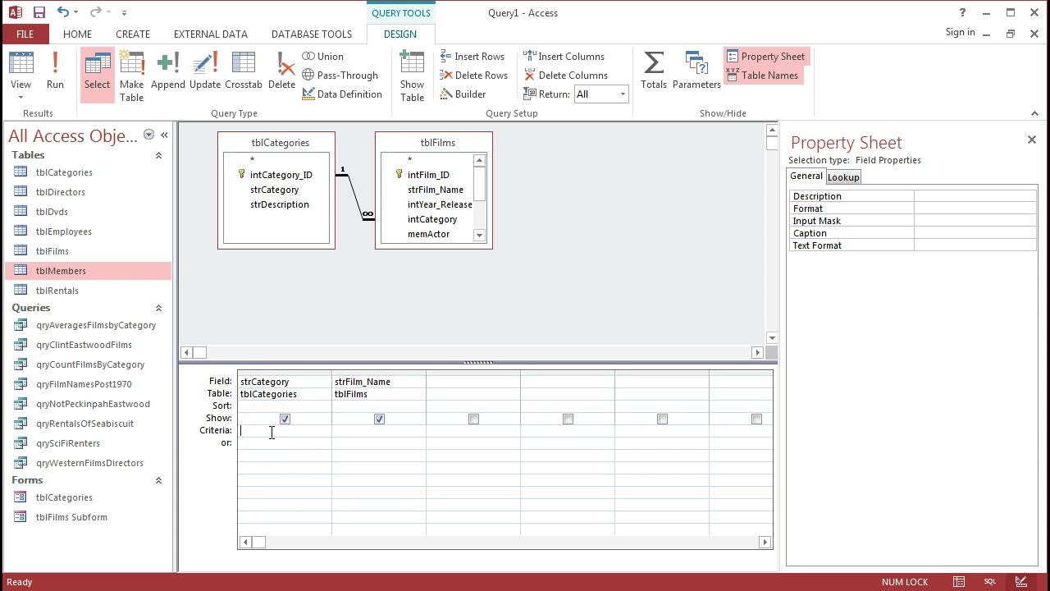
Set strCategory's criterion to Western and run the query to list the ten Western films
text(Western)
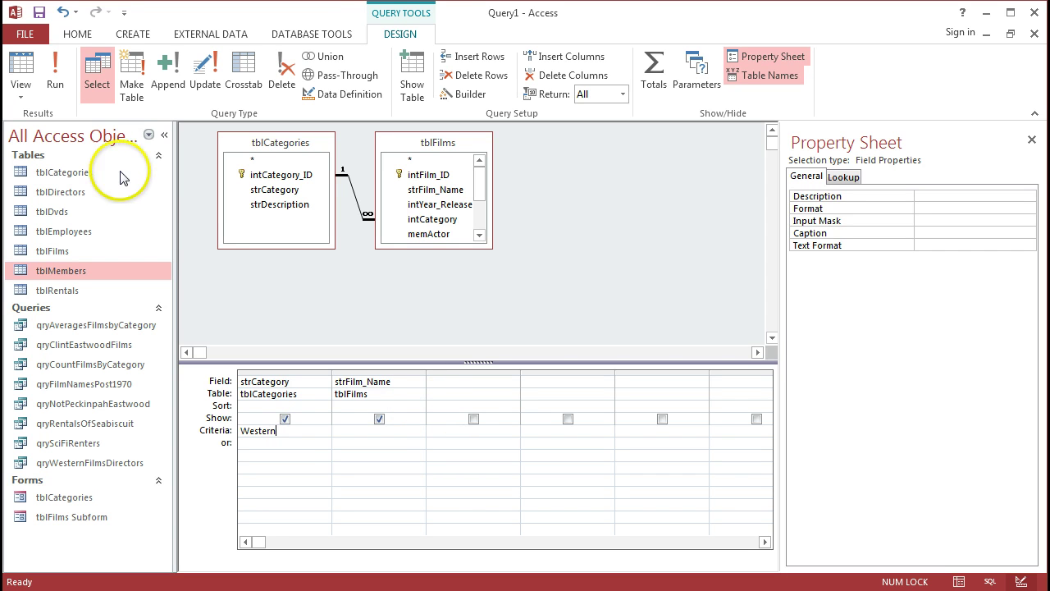
click(55, 69)
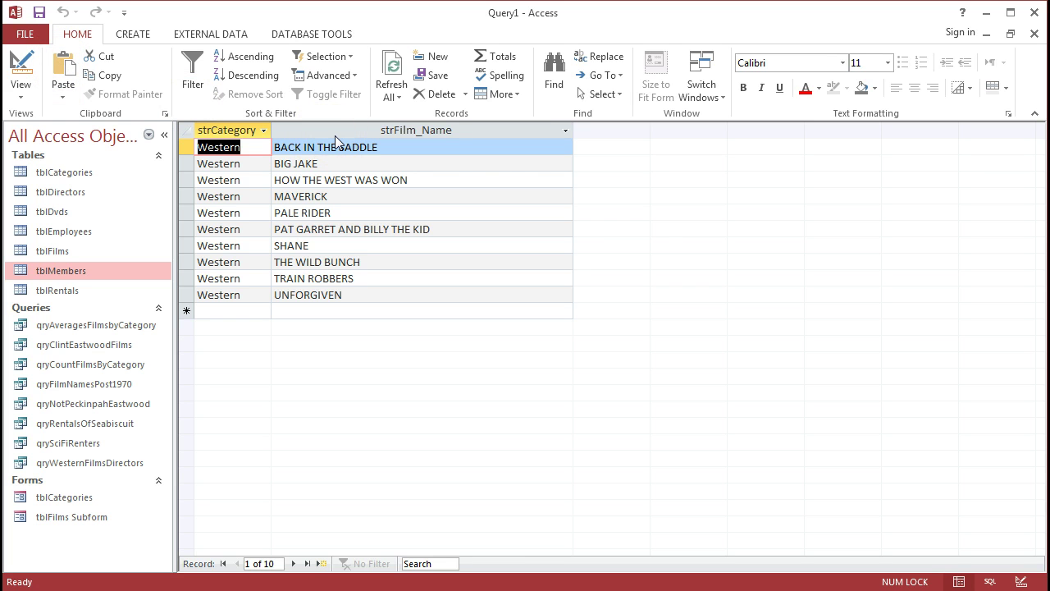
click(33, 82)
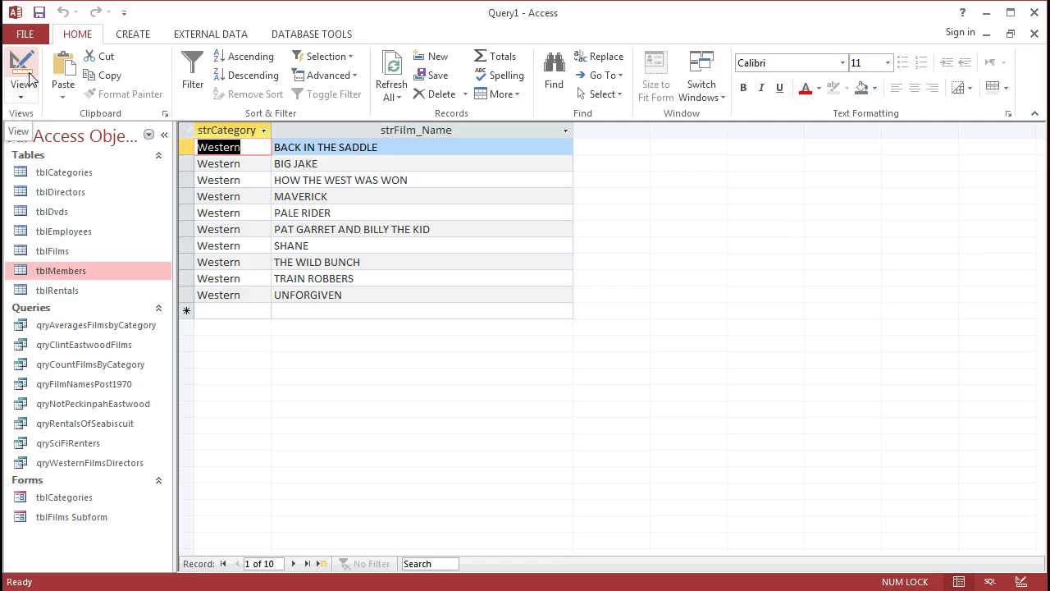
Return to Design view and delete the Western criterion from strCategory
click(29, 77)
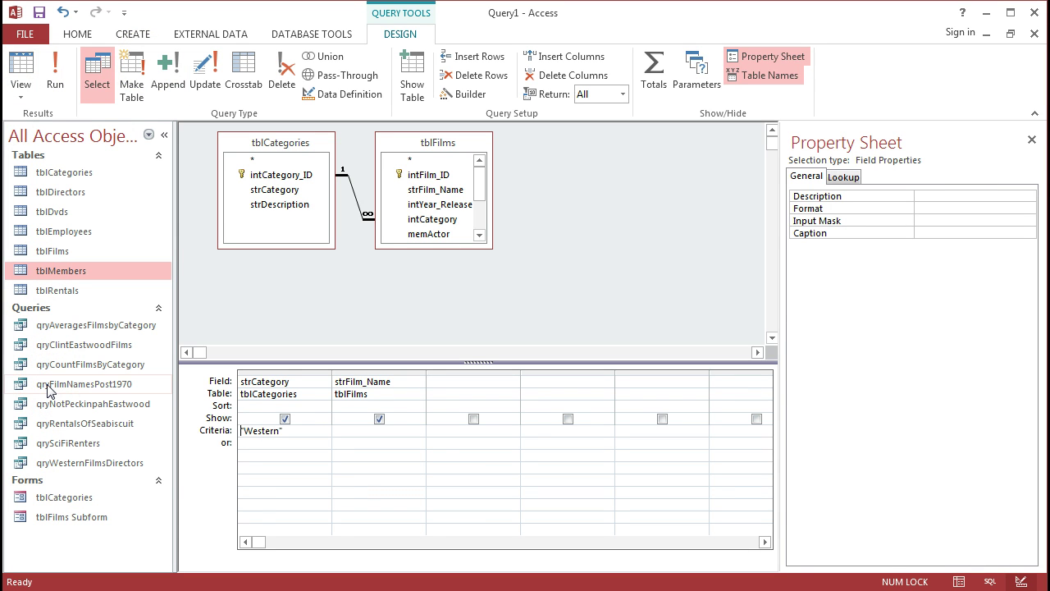
click(440, 288)
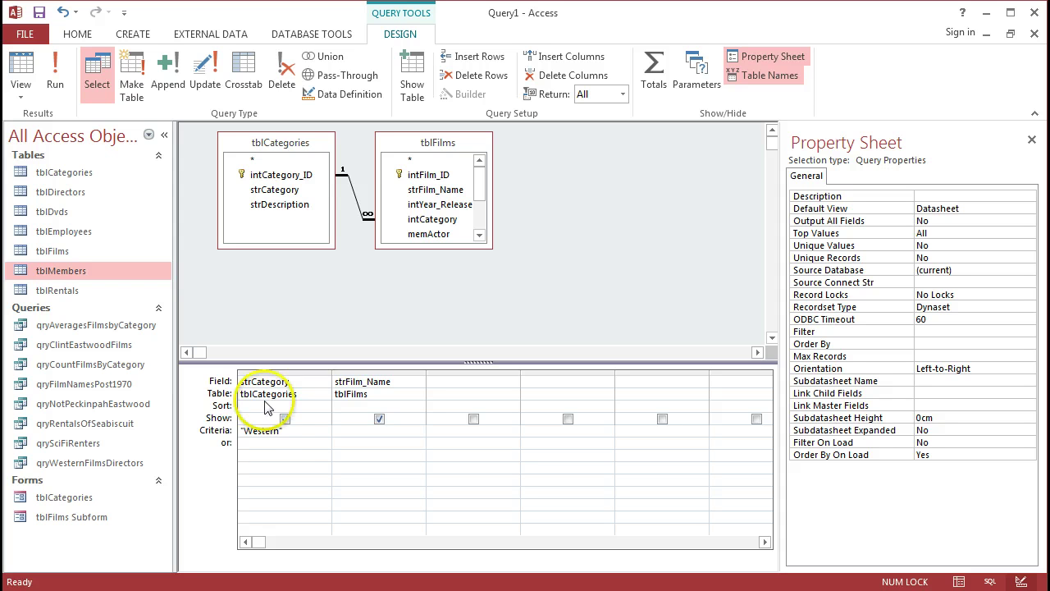
click(295, 433)
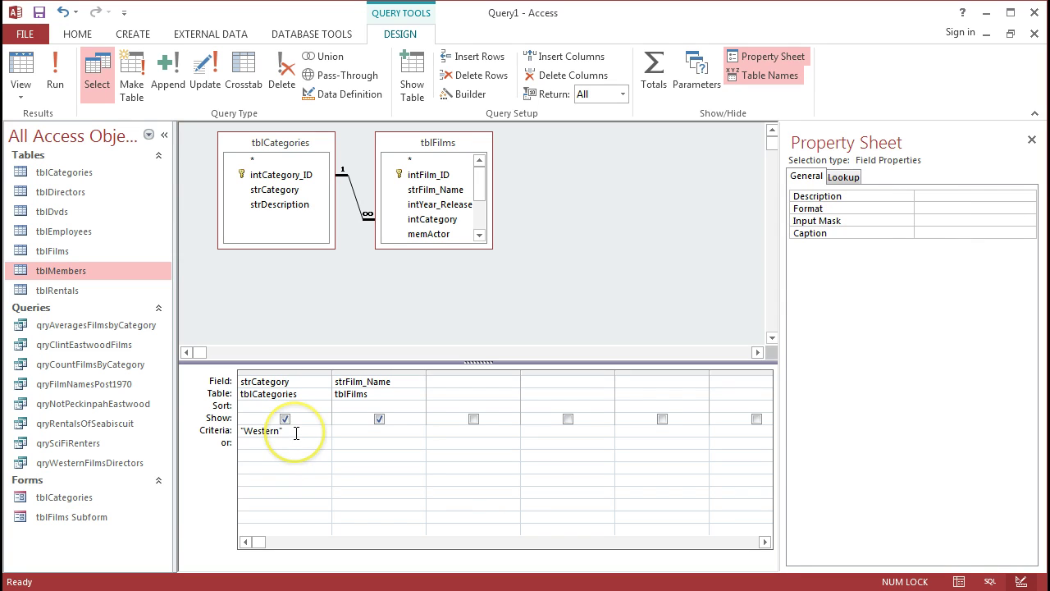
key(BackSpace)
key(BackSpace)
key(BackSpace)
key(BackSpace)
key(BackSpace)
key(BackSpace)
key(BackSpace)
key(BackSpace)
key(BackSpace)
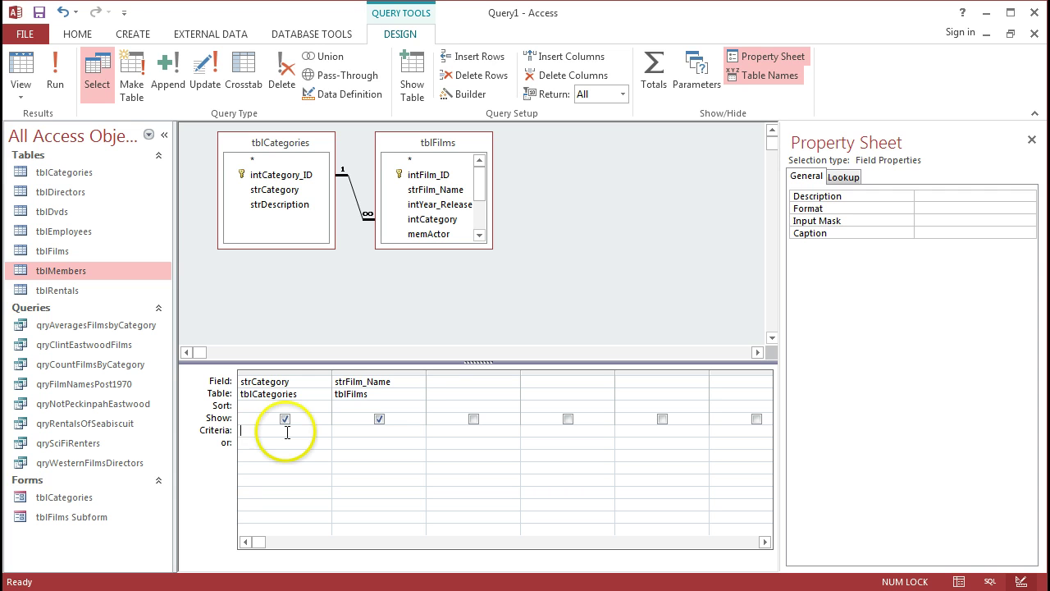
Enter [What Film Category?] as strCategory's criterion and widen the column to show it fully
click(247, 430)
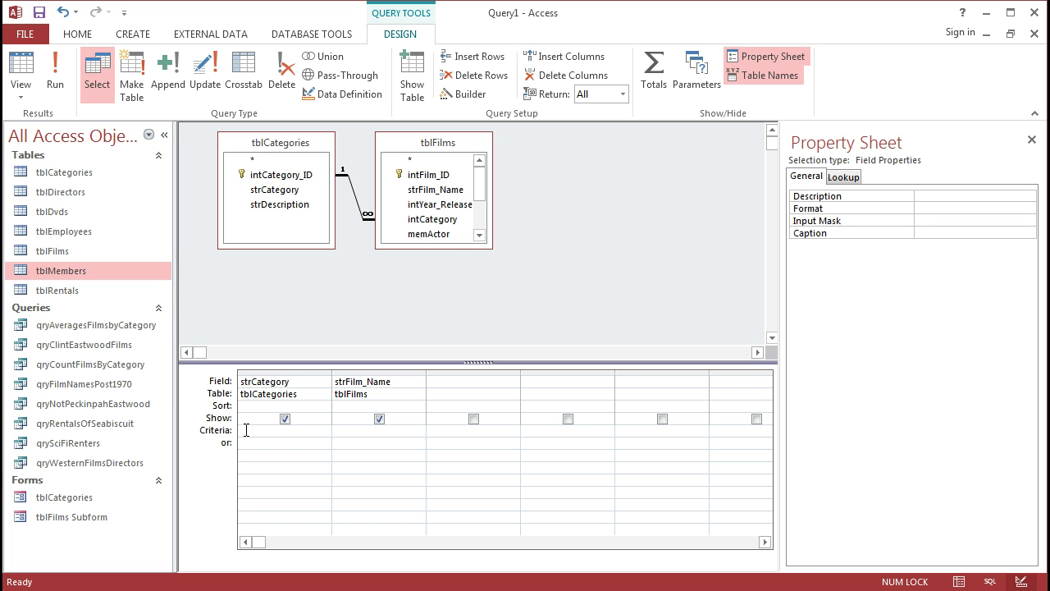
text([)
text(What )
text(Film)
text( Cate)
text(gory)
text(?)
text(])
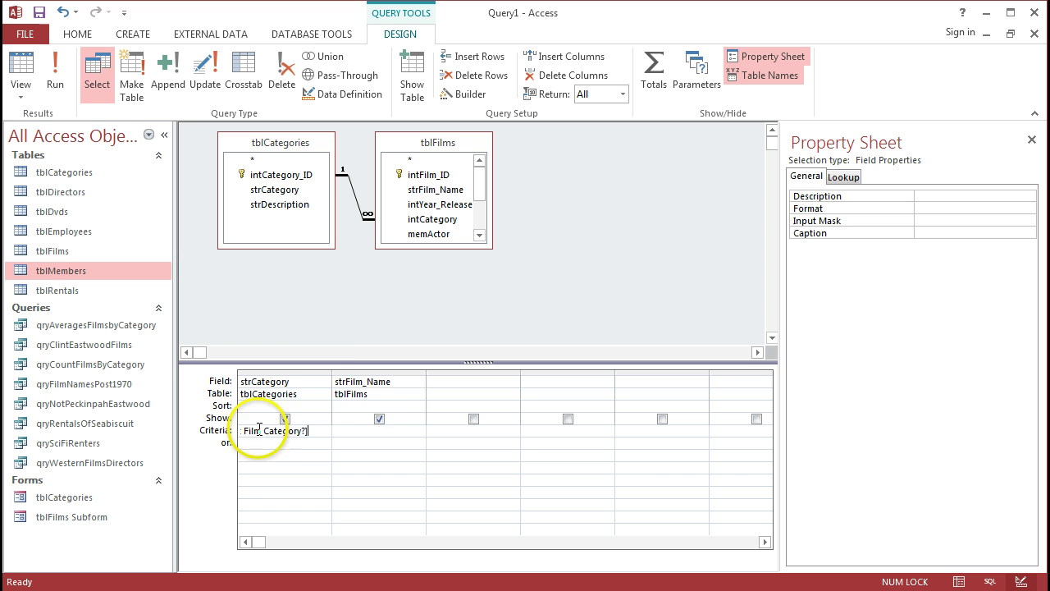
drag(332, 373, 375, 376)
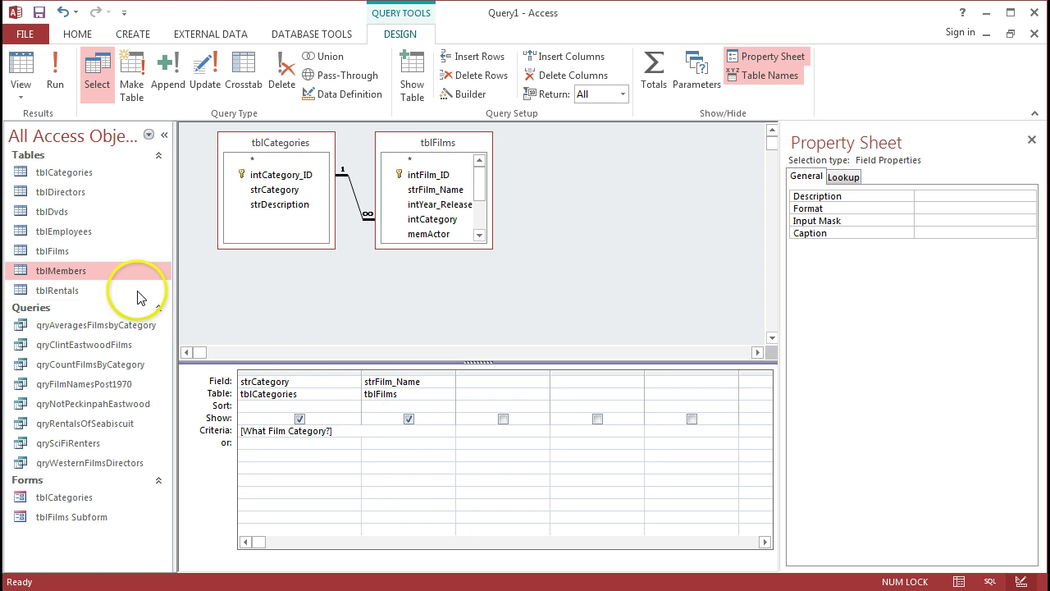
Run the query, answer the category prompt with Western, then return to Design view
click(54, 76)
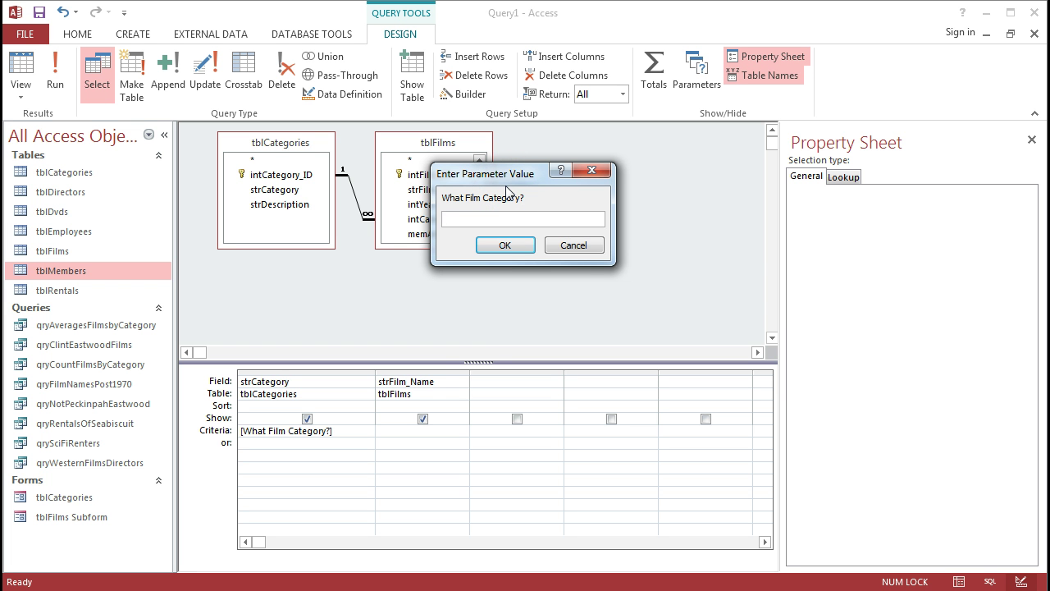
text(Western)
click(505, 244)
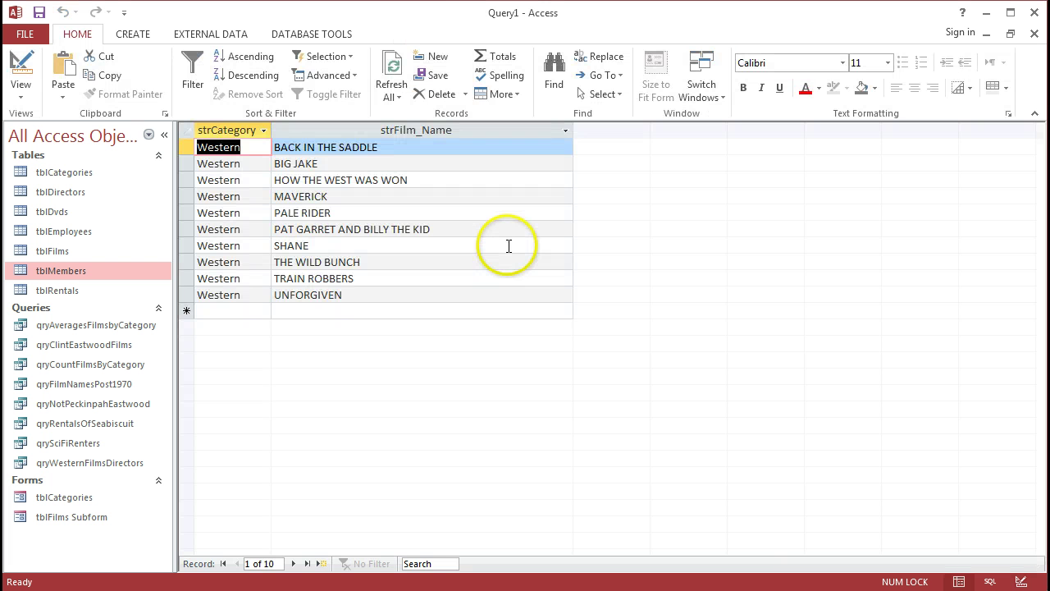
click(22, 66)
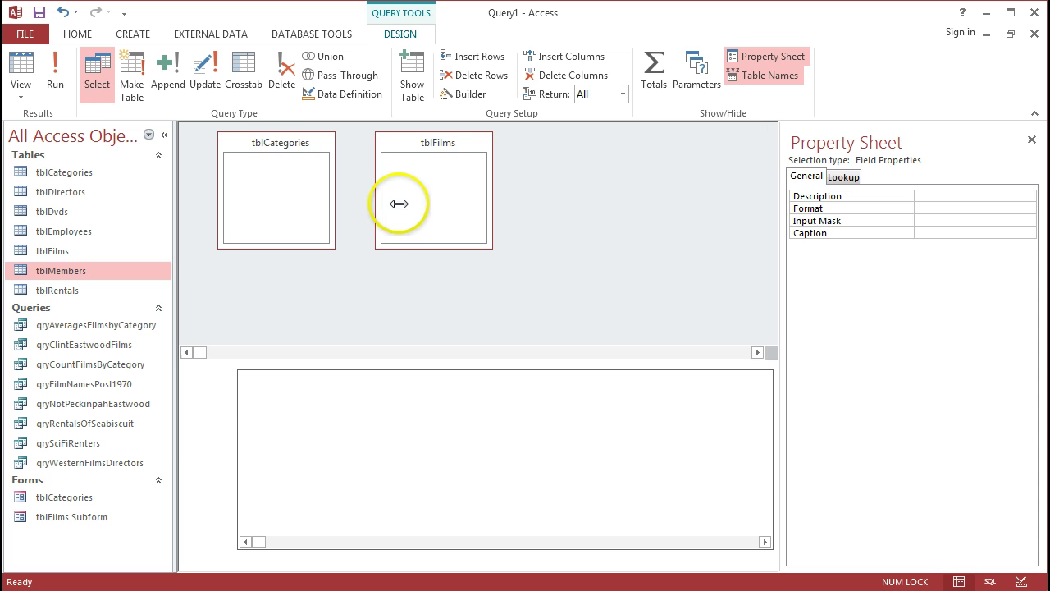
Run it again answering Sci-Fi, listing 17 films, then return to Design view
click(55, 70)
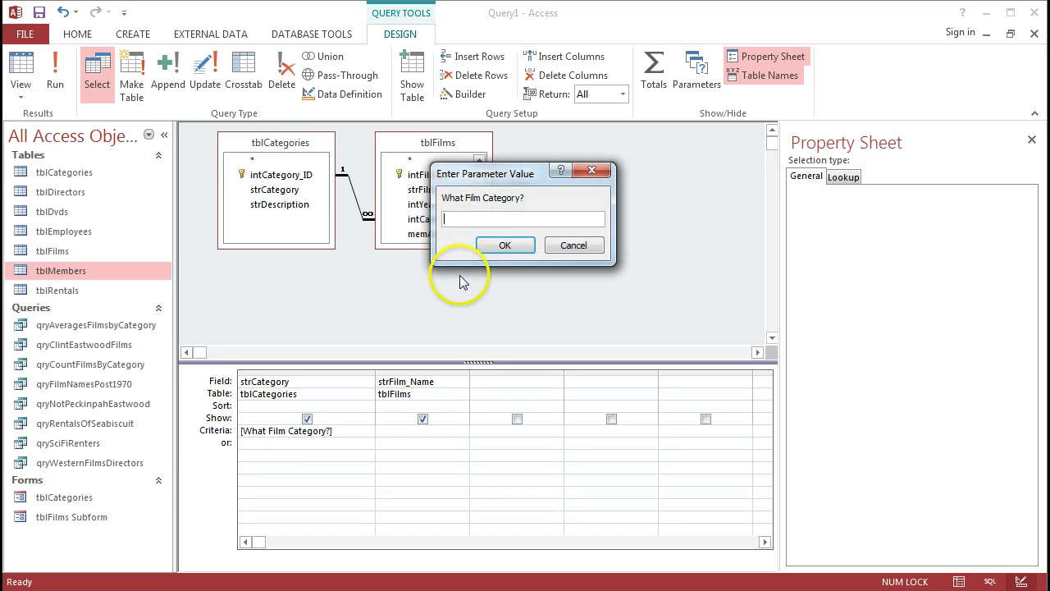
text(Sci)
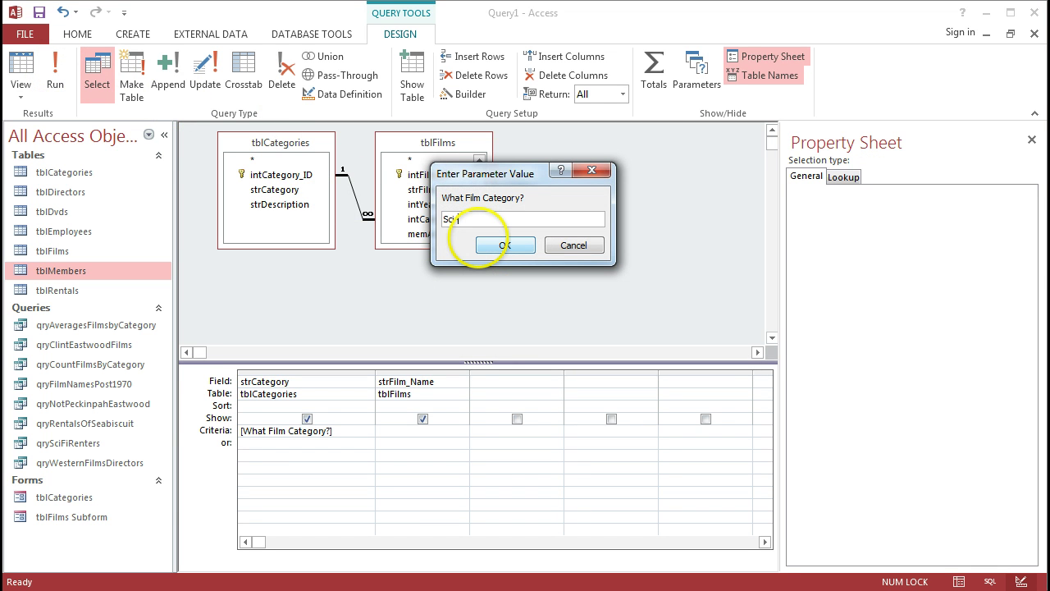
text(-Fi)
click(497, 245)
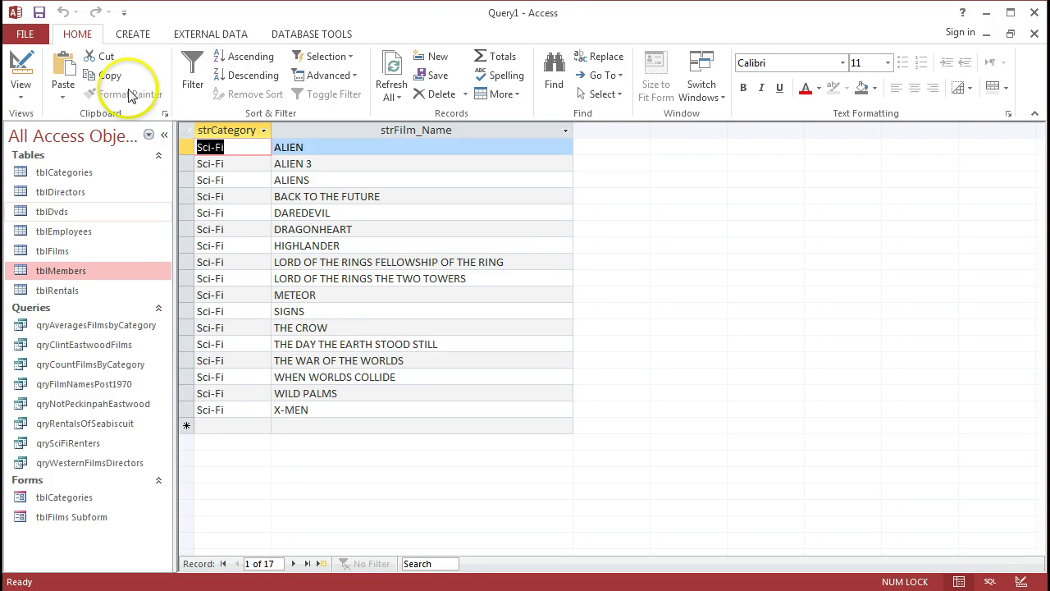
click(24, 67)
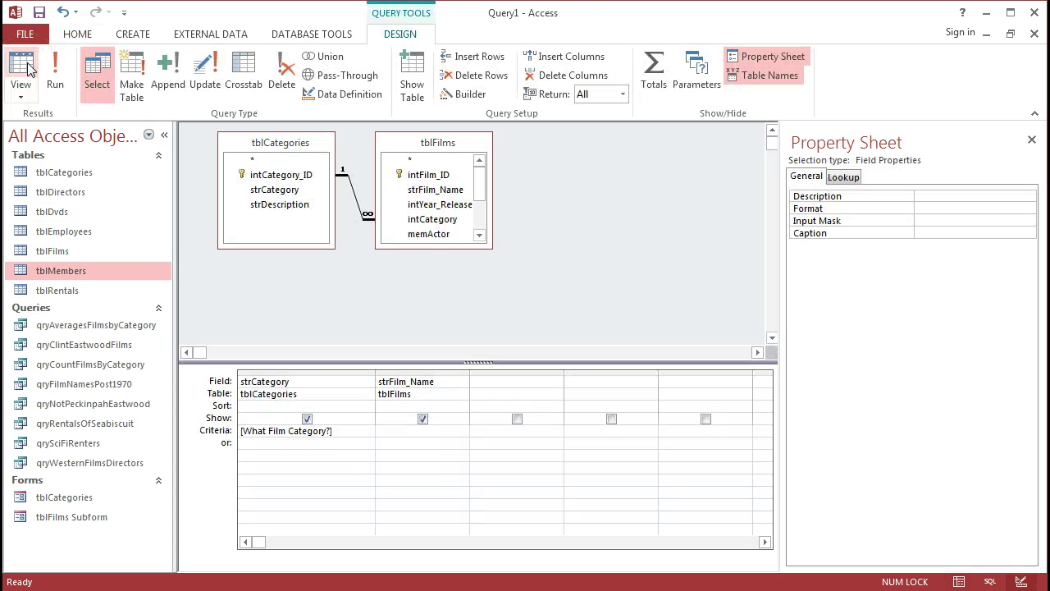
Save the query under the name qryFilmsByCategory
click(534, 241)
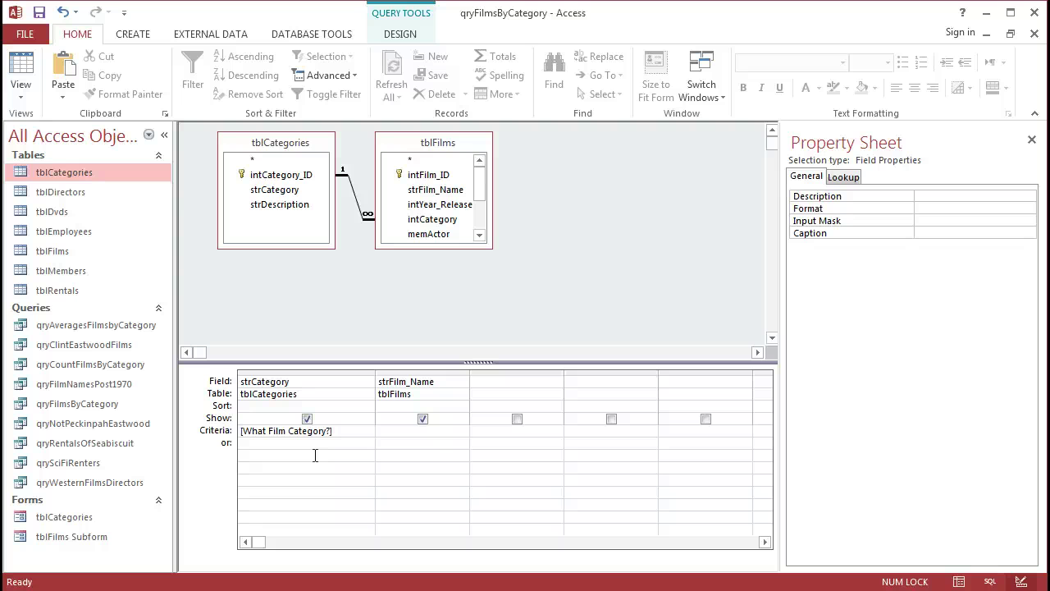
Change strCategory's criterion to Like "*" & [What Film Category?] & "*" for partial matches
text("*")
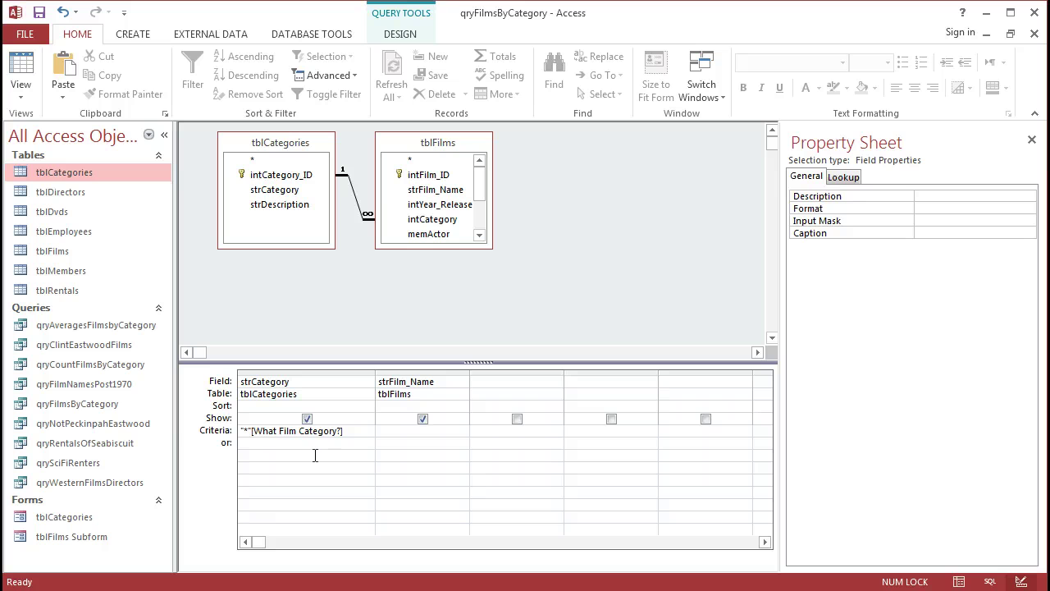
text( &)
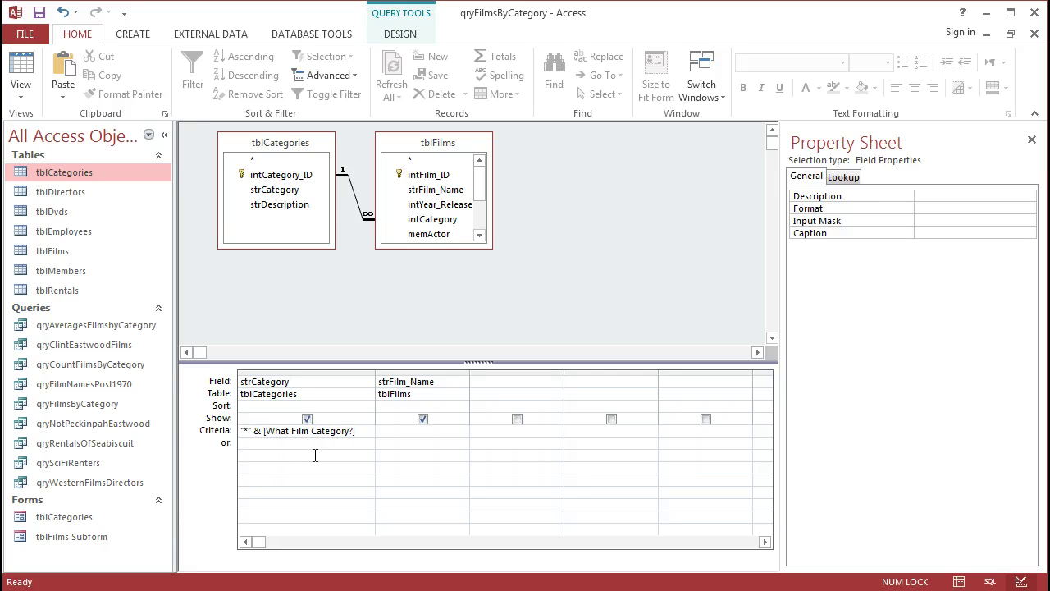
click(267, 435)
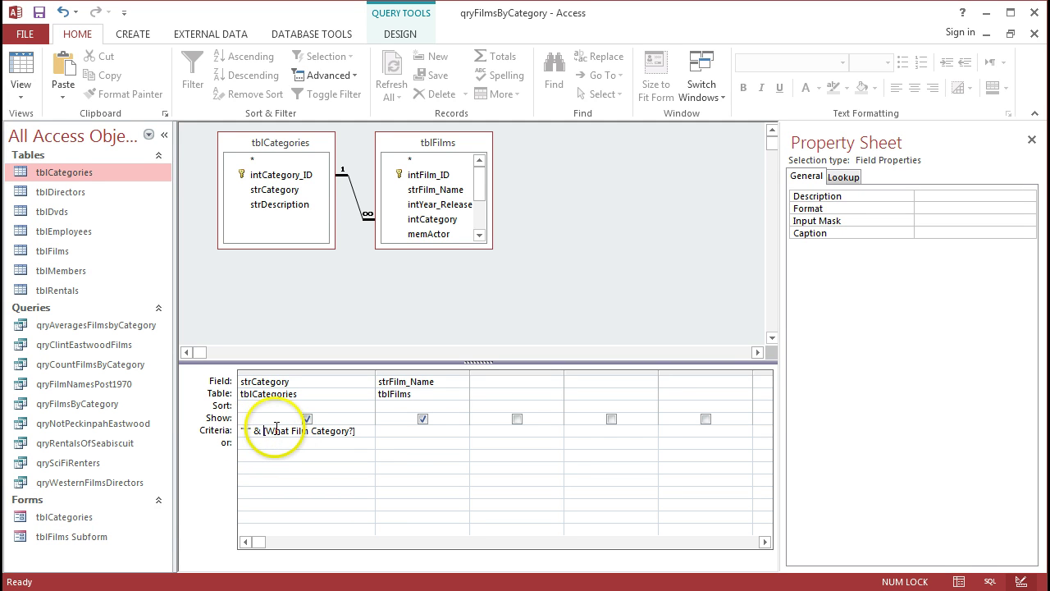
text(")
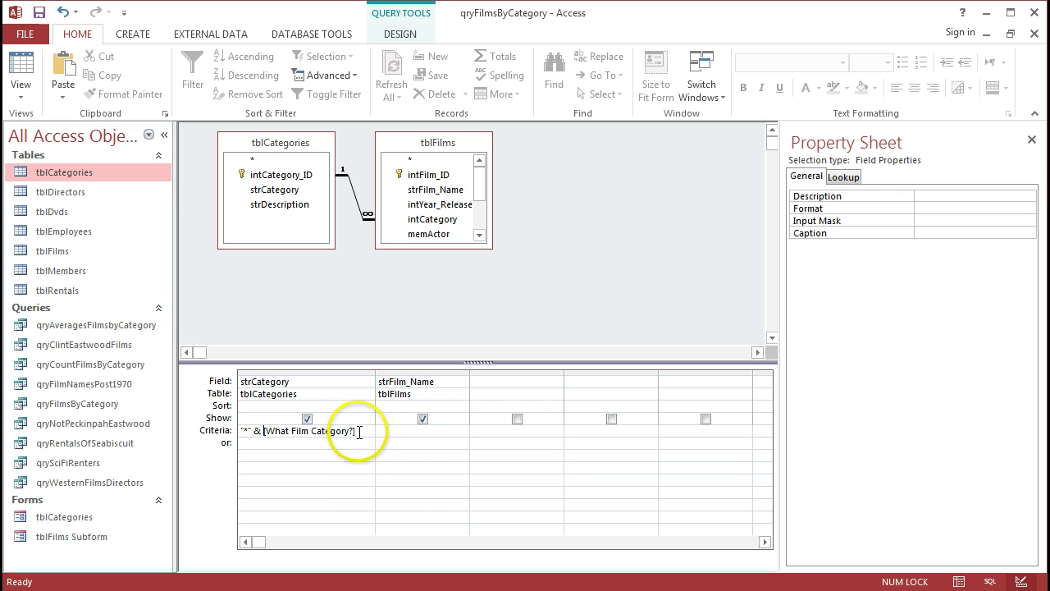
click(356, 432)
text(&)
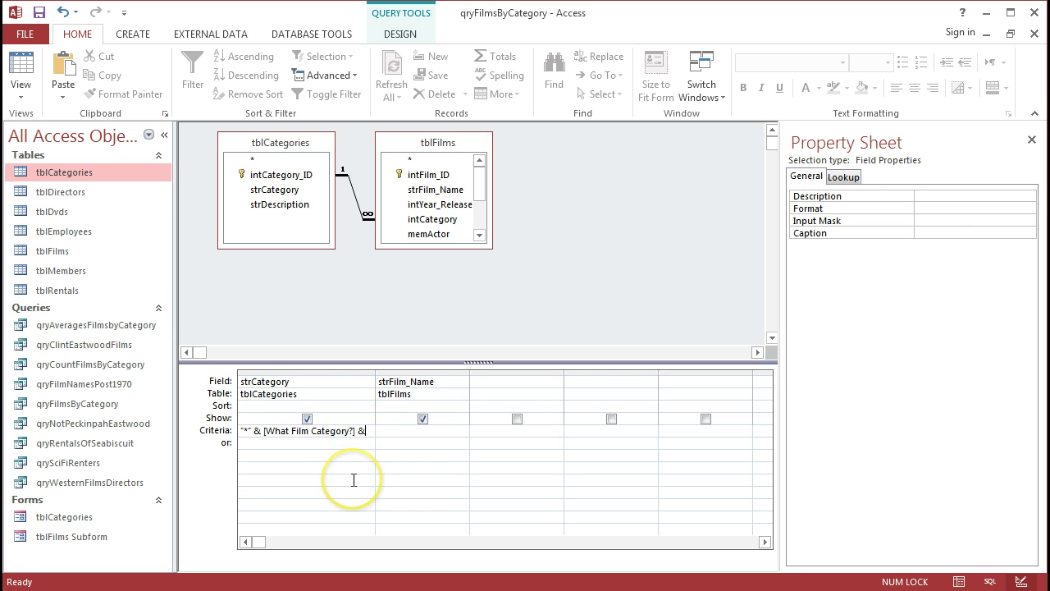
text( "*)
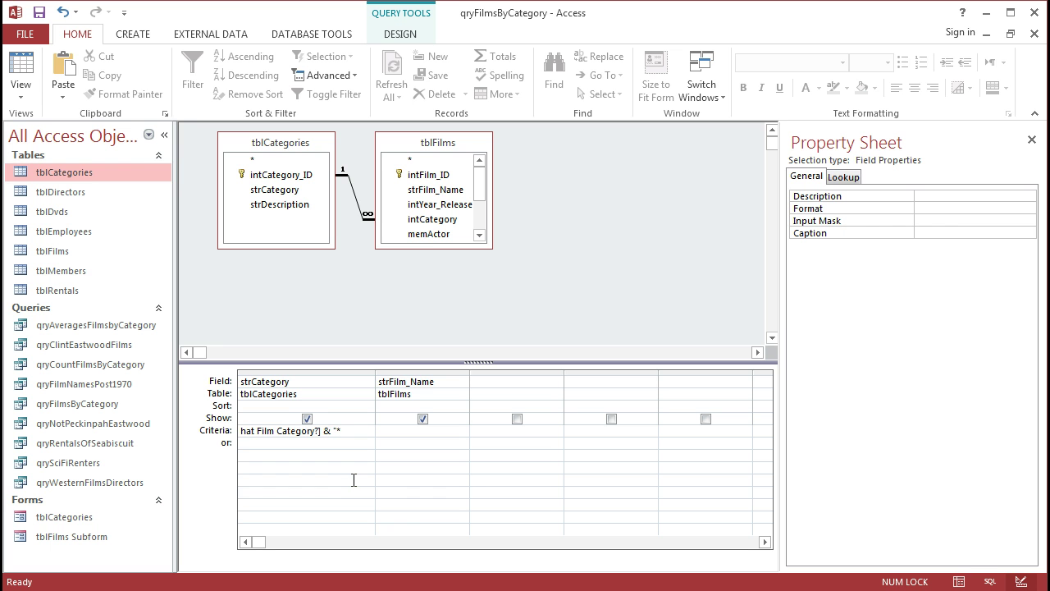
text(")
click(275, 431)
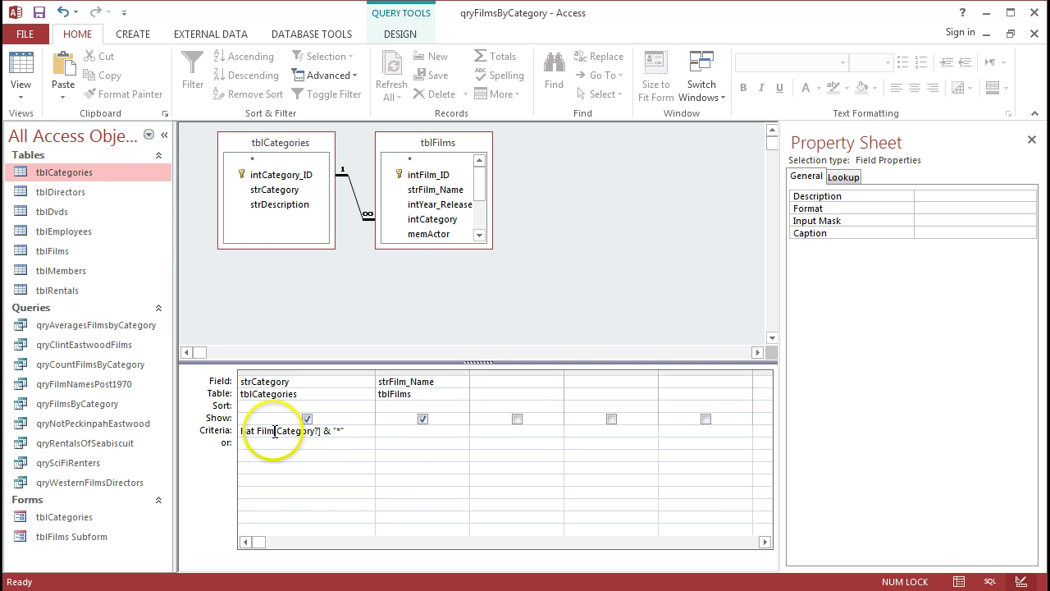
text("*")
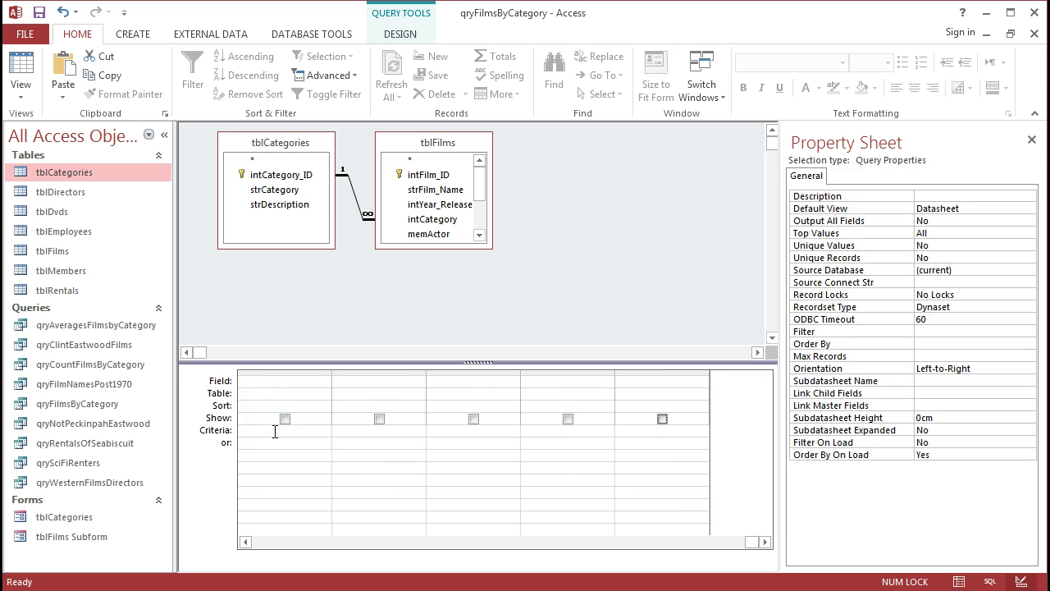
click(341, 446)
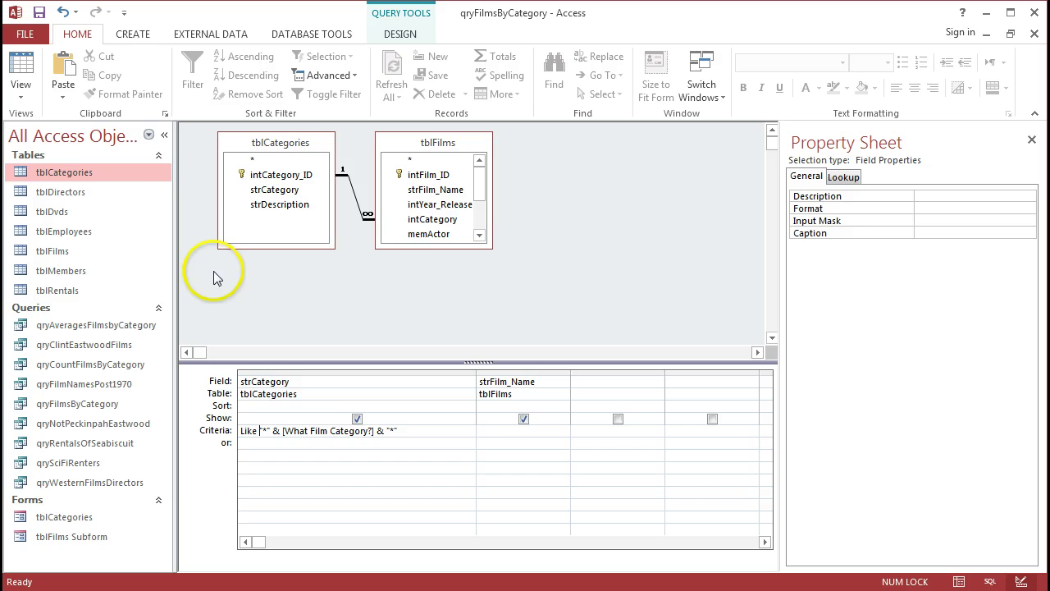
Run the query with 'act' to list 9 Action films, then return to Design view
click(401, 34)
click(55, 73)
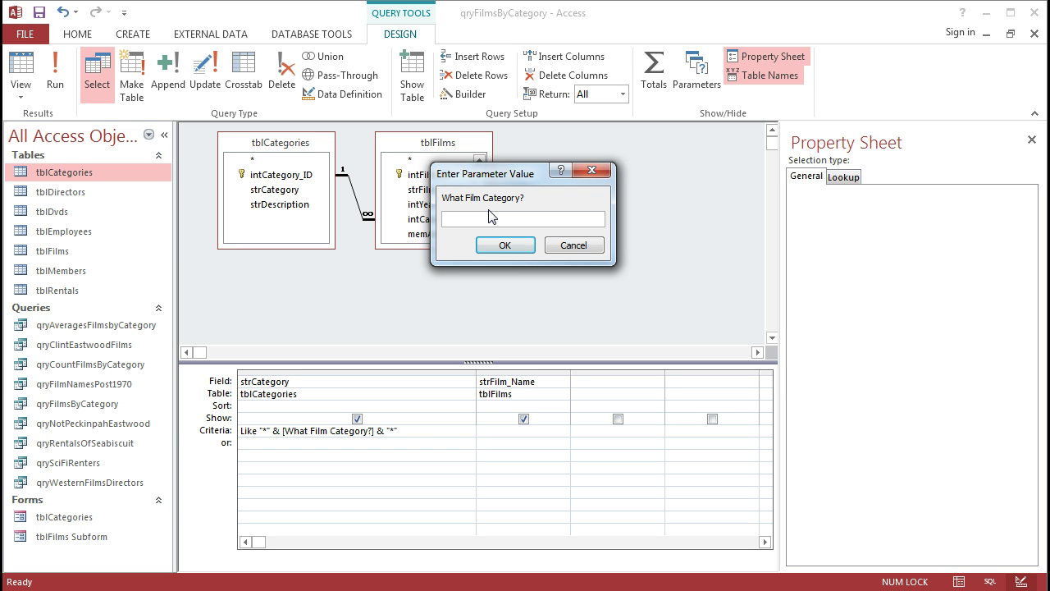
text(act)
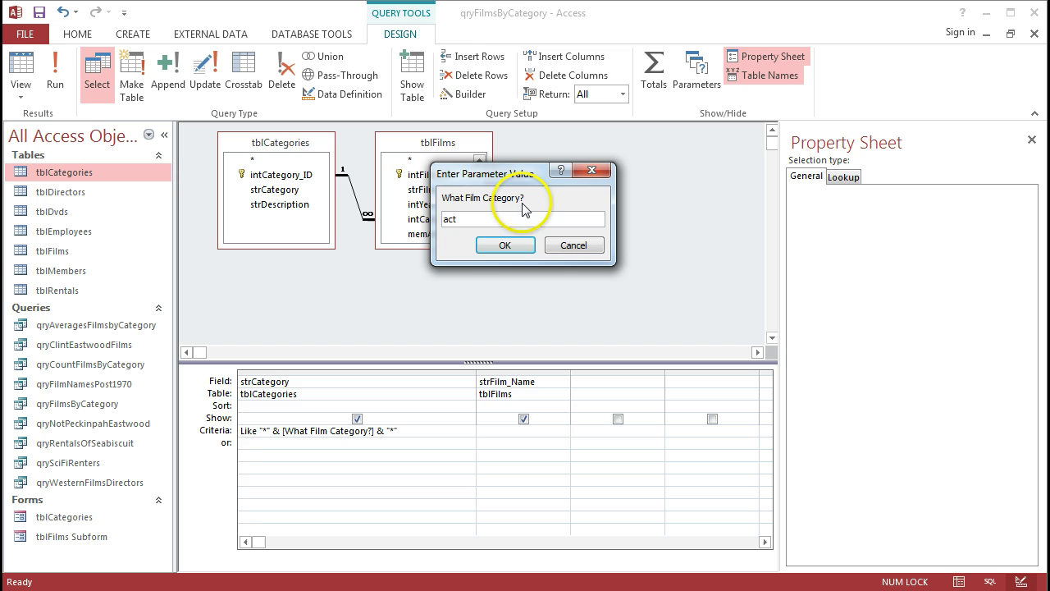
click(505, 244)
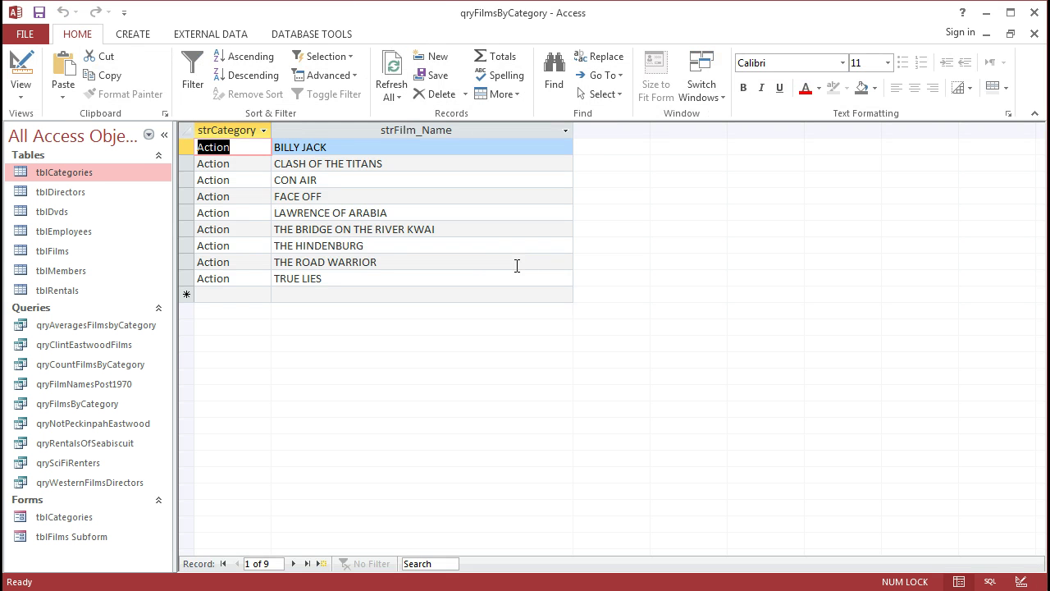
click(22, 72)
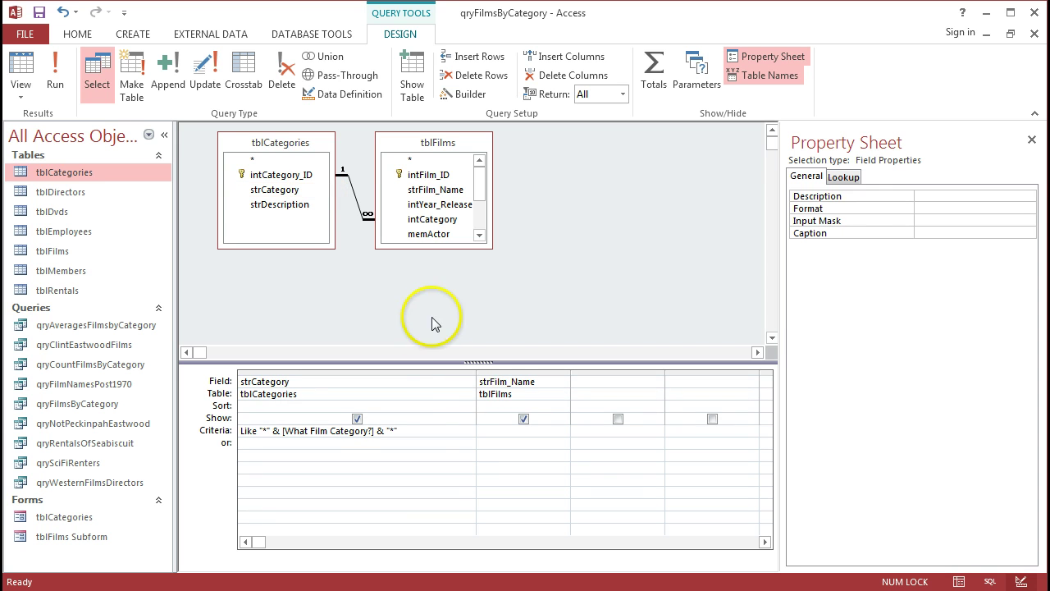
Run the query again with 'dra' to list 18 Drama films
click(54, 70)
text(dra)
key(Return)
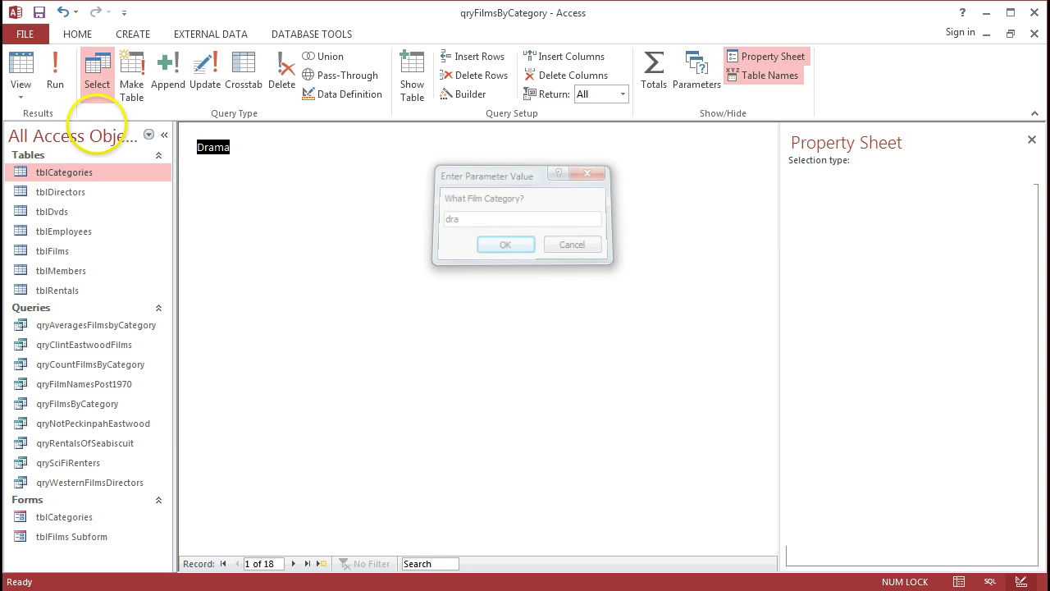